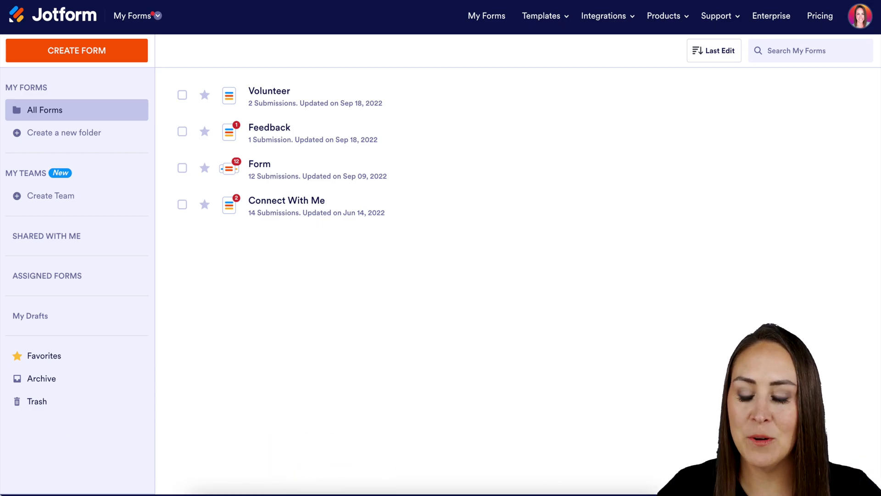
Go to My Sign Documents from the apps menu and start a new sign document
{"action": "left_click", "coordinate": [155, 16]}
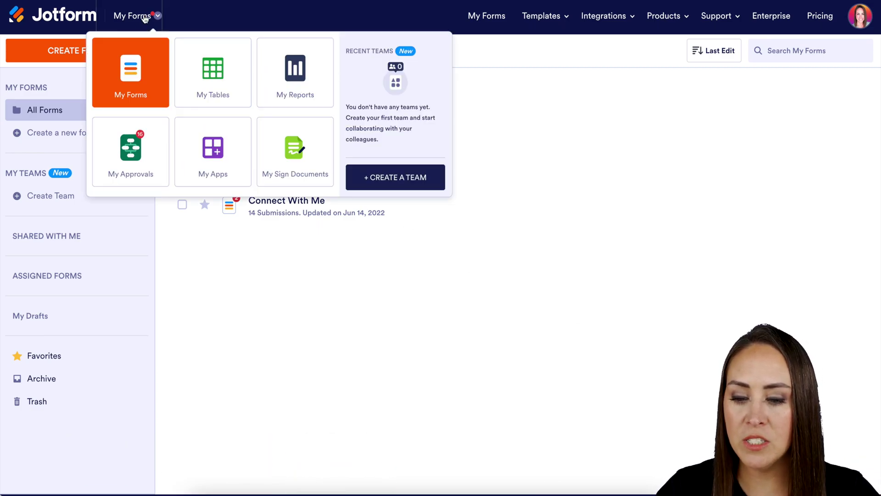
{"action": "left_click", "coordinate": [306, 177]}
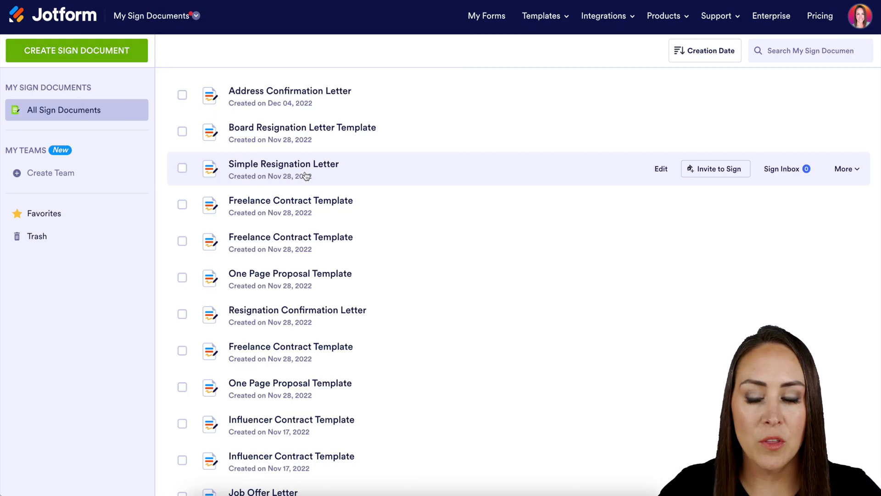
{"action": "left_click", "coordinate": [120, 56]}
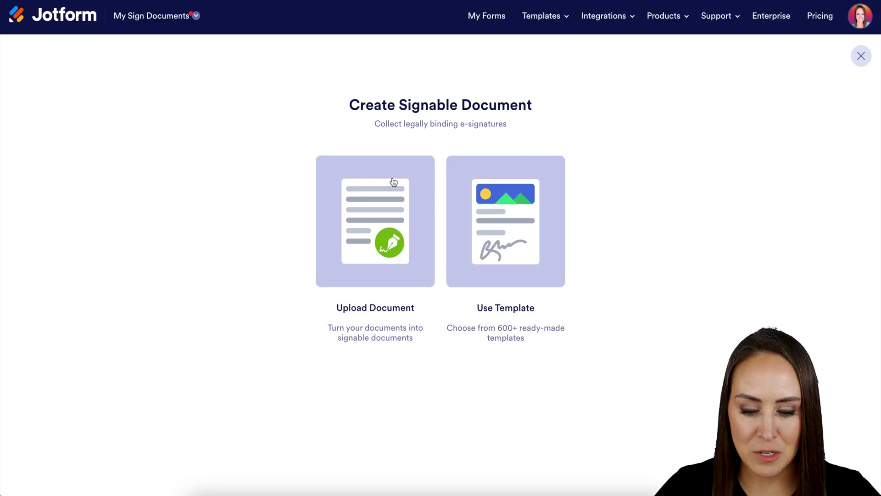
Open the Non Disclosure Agreement Template from the Contract template category for editing
{"action": "left_click", "coordinate": [519, 220]}
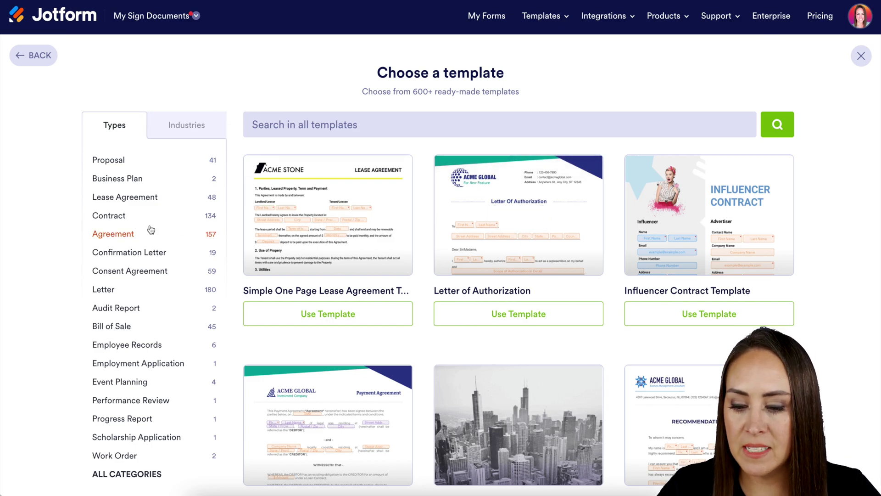
{"action": "left_click", "coordinate": [113, 216]}
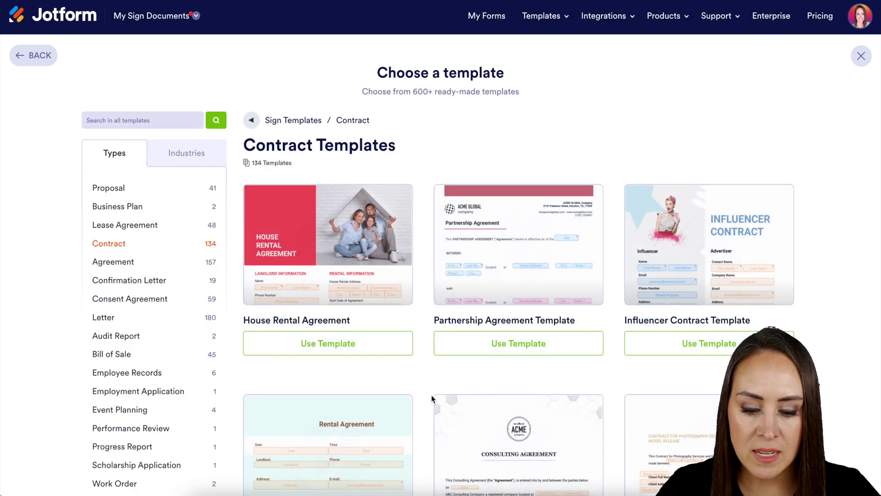
{"action": "scroll", "coordinate": [432, 394], "scroll_direction": "down", "scroll_amount": 7}
{"action": "scroll", "coordinate": [432, 399], "scroll_direction": "down", "scroll_amount": 3}
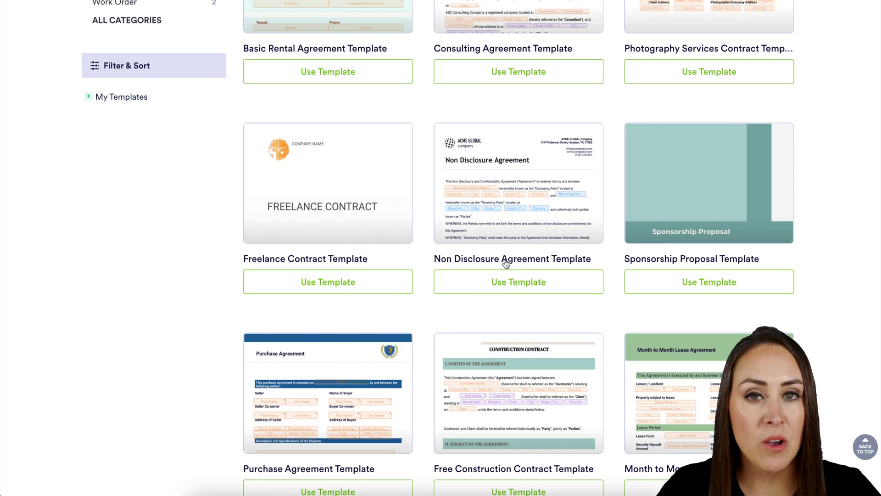
{"action": "left_click", "coordinate": [526, 286]}
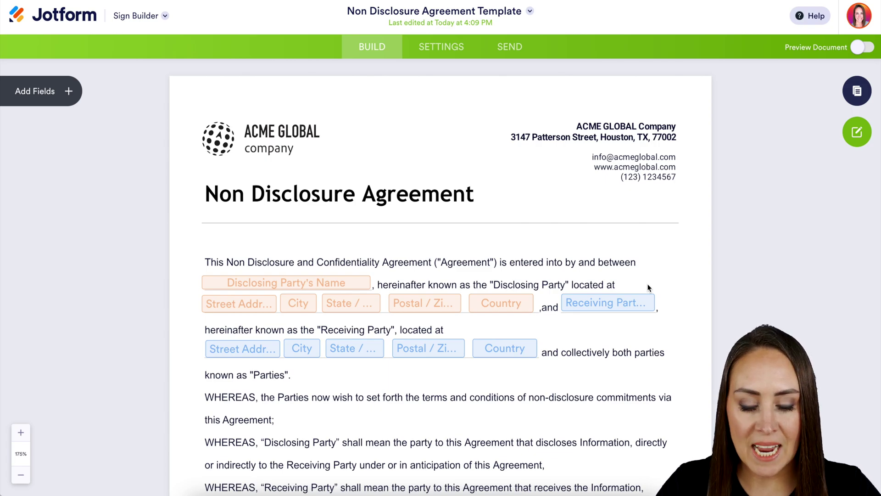
{"action": "left_click", "coordinate": [285, 284]}
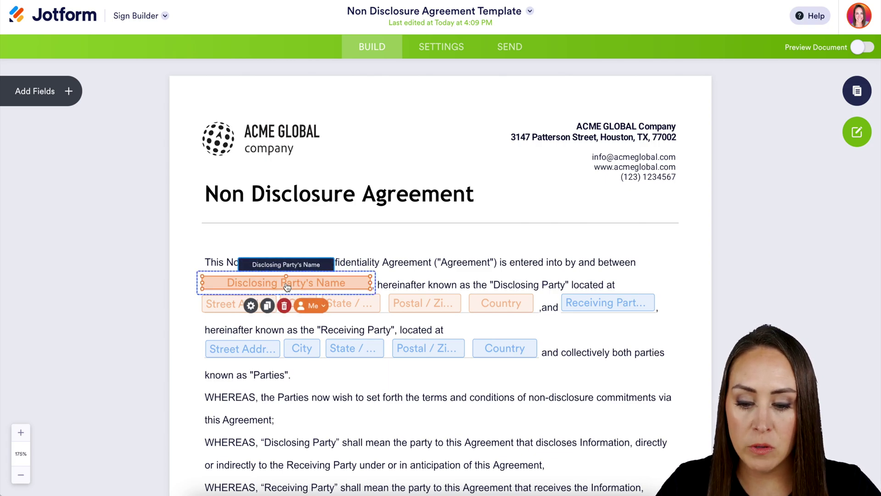
{"action": "left_click", "coordinate": [323, 307]}
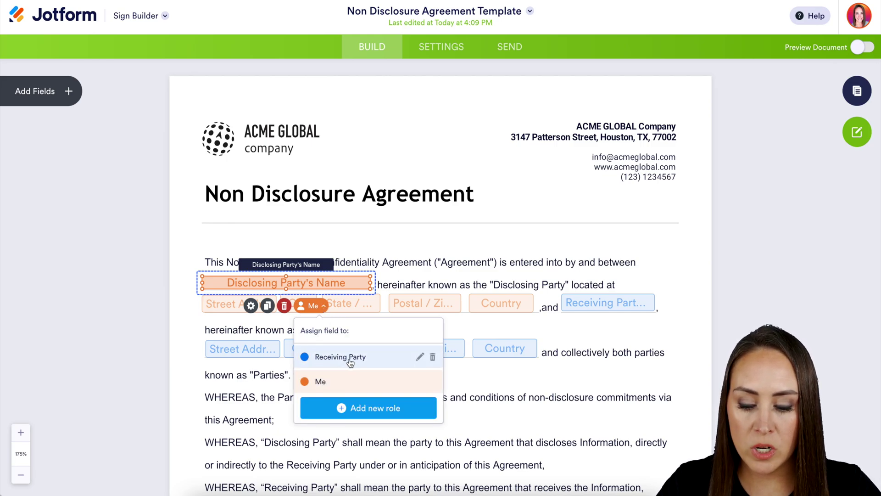
{"action": "left_click", "coordinate": [605, 344]}
{"action": "left_click", "coordinate": [625, 357]}
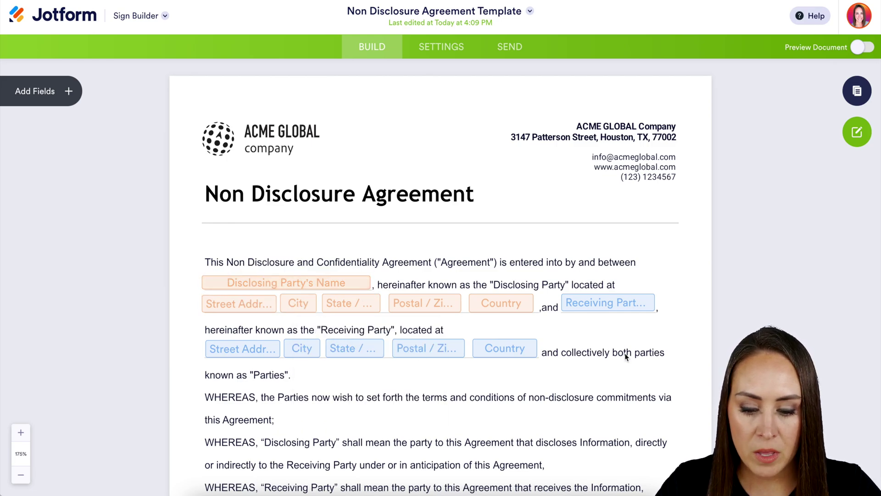
{"action": "scroll", "coordinate": [626, 357], "scroll_direction": "down", "scroll_amount": 20}
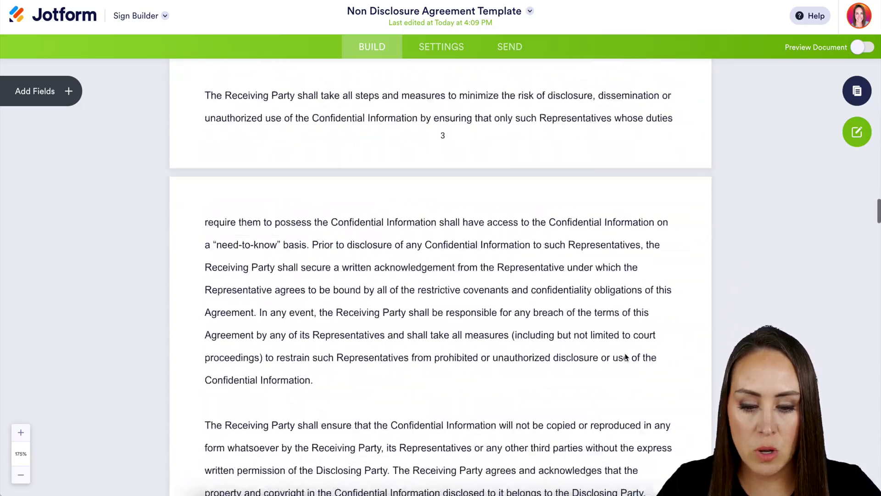
{"action": "scroll", "coordinate": [625, 357], "scroll_direction": "down", "scroll_amount": 20}
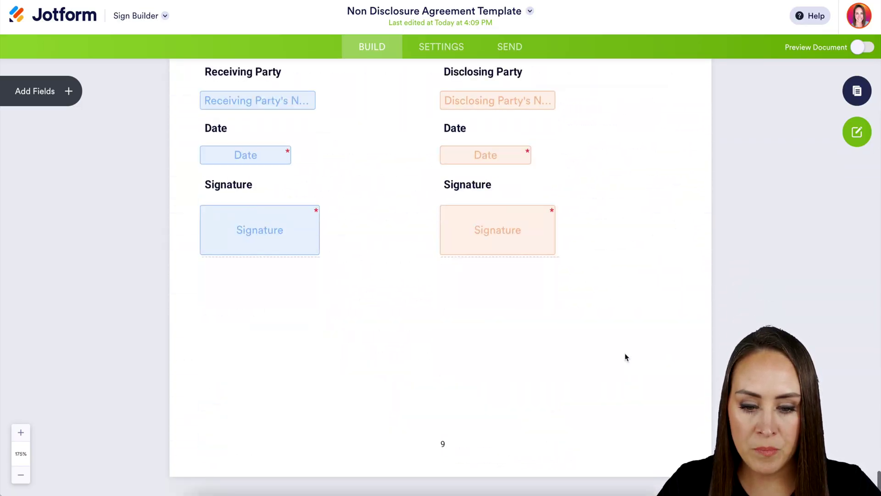
{"action": "scroll", "coordinate": [626, 356], "scroll_direction": "up", "scroll_amount": 2}
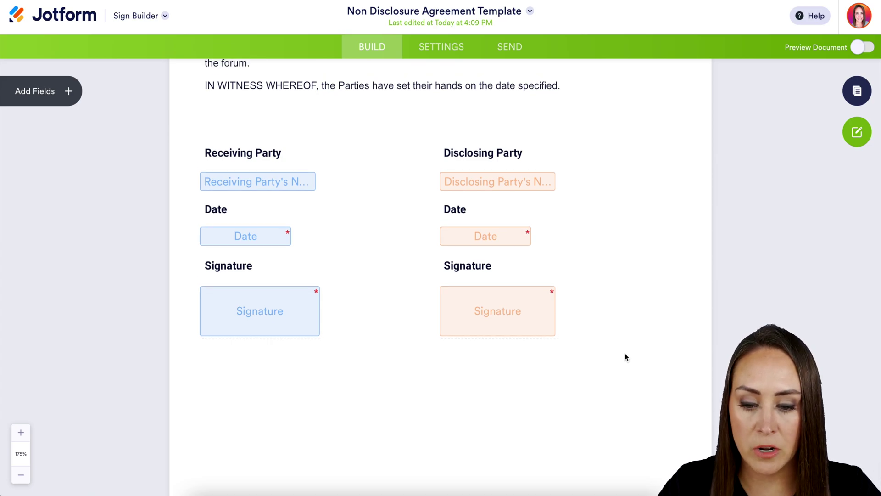
{"action": "scroll", "coordinate": [626, 356], "scroll_direction": "down", "scroll_amount": 2}
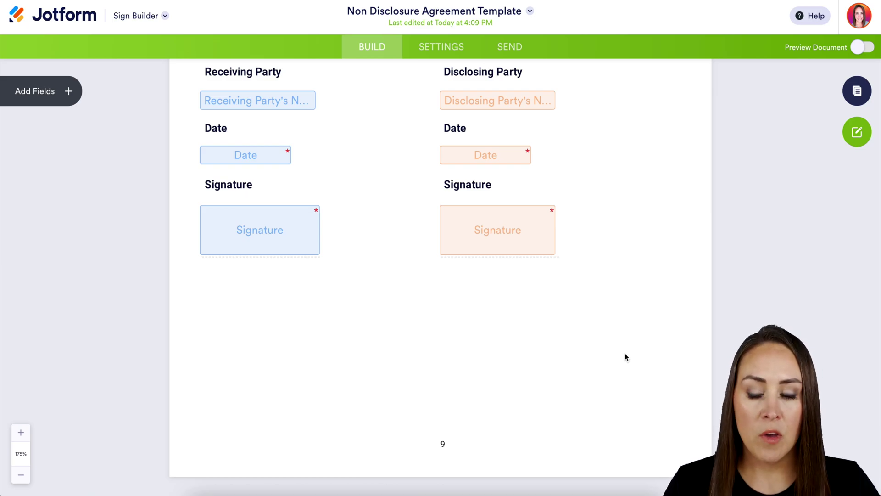
Place trial Email and Signature fields on page 9, then delete both again
{"action": "left_click", "coordinate": [69, 92]}
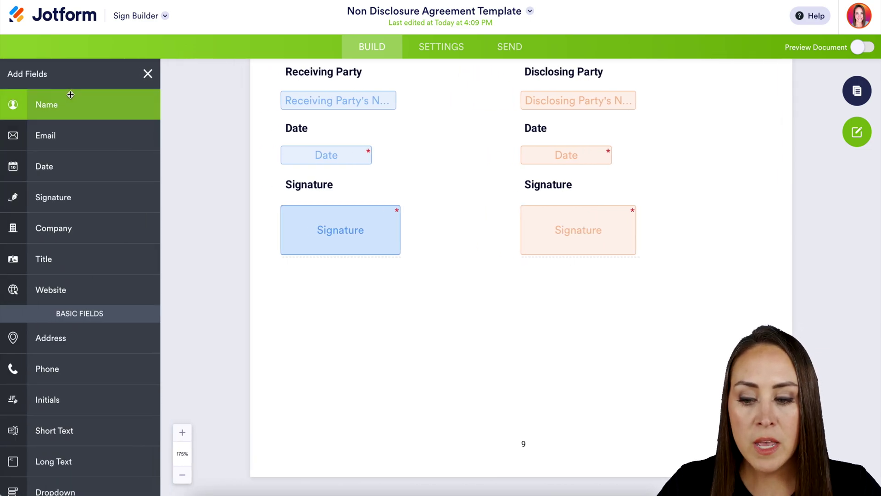
{"action": "left_click_drag", "start_coordinate": [53, 134], "coordinate": [577, 387]}
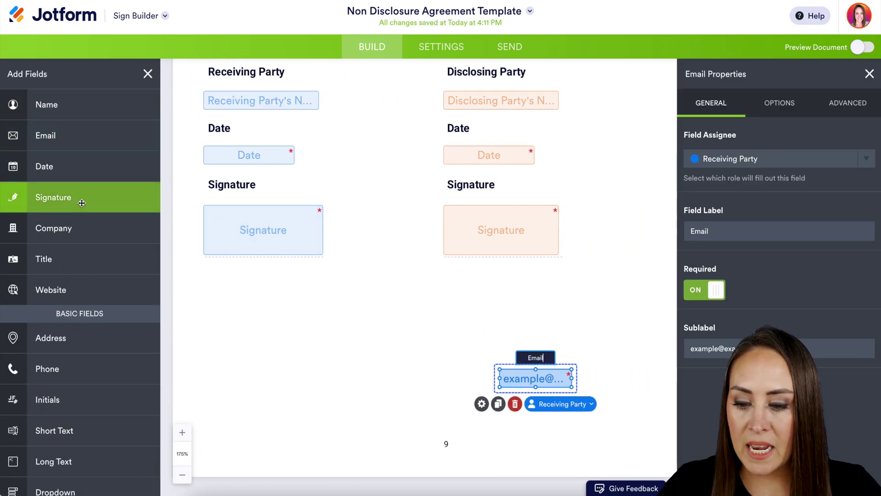
{"action": "mouse_move", "coordinate": [82, 203]}
{"action": "left_mouse_down"}
{"action": "mouse_move", "coordinate": [508, 328]}
{"action": "mouse_move", "coordinate": [487, 355]}
{"action": "left_mouse_up"}
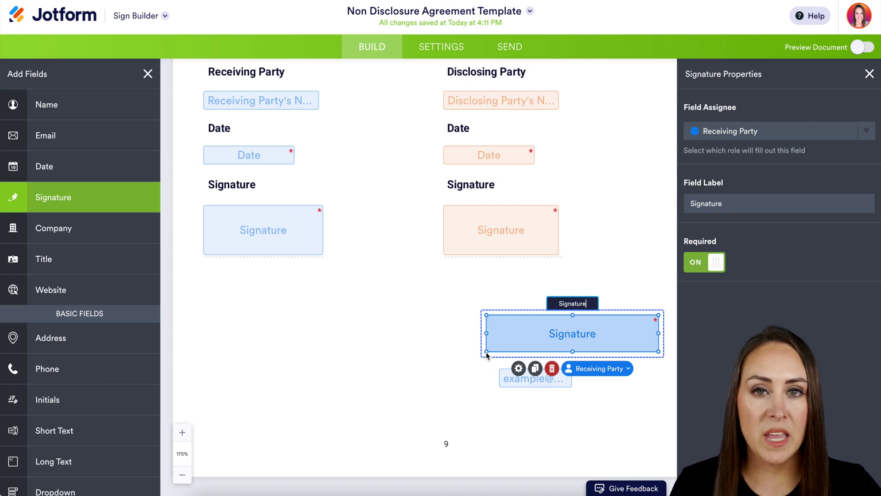
{"action": "left_click", "coordinate": [870, 74]}
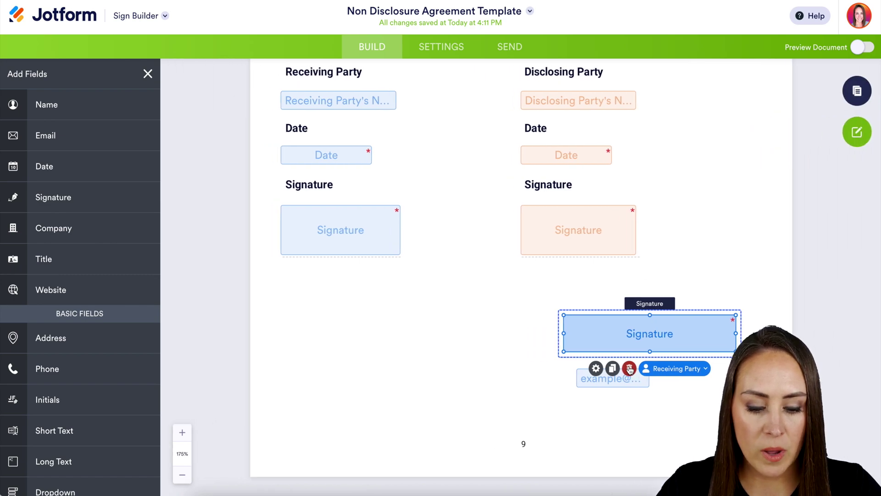
{"action": "left_click", "coordinate": [627, 380]}
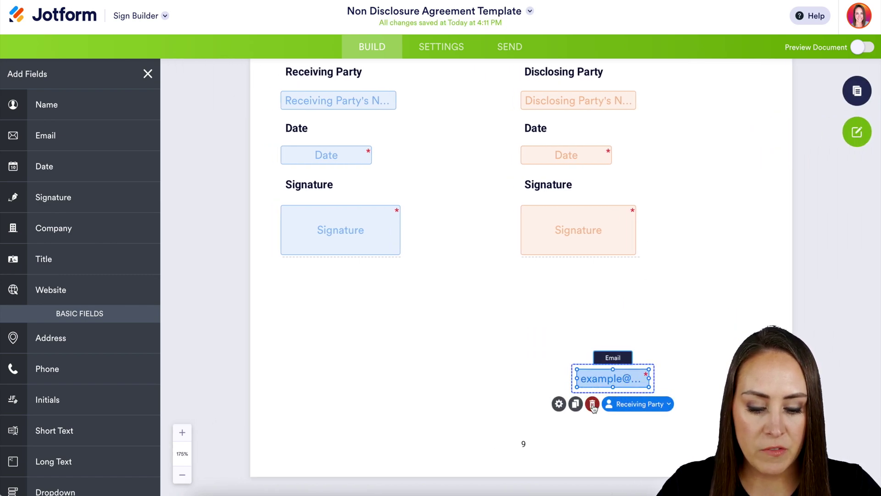
{"action": "left_click", "coordinate": [592, 404]}
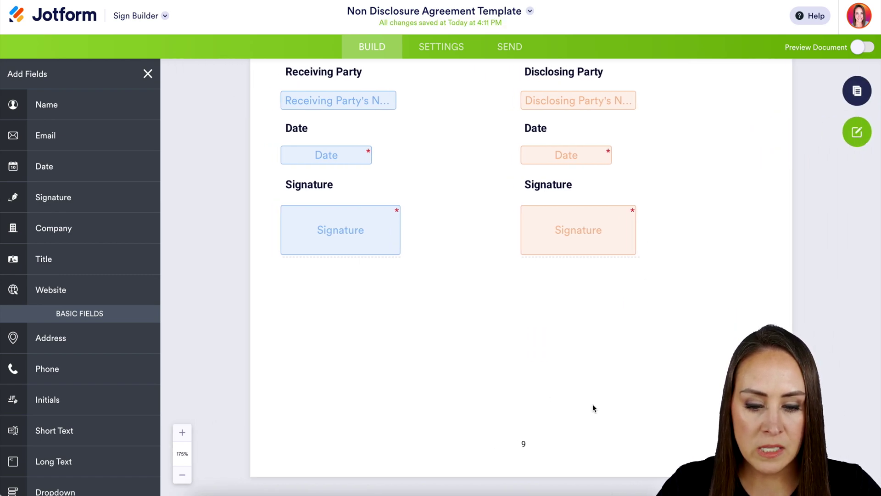
Set the signer email message to 'Please sign ASAP' and show the Integrations settings
{"action": "left_click", "coordinate": [445, 50]}
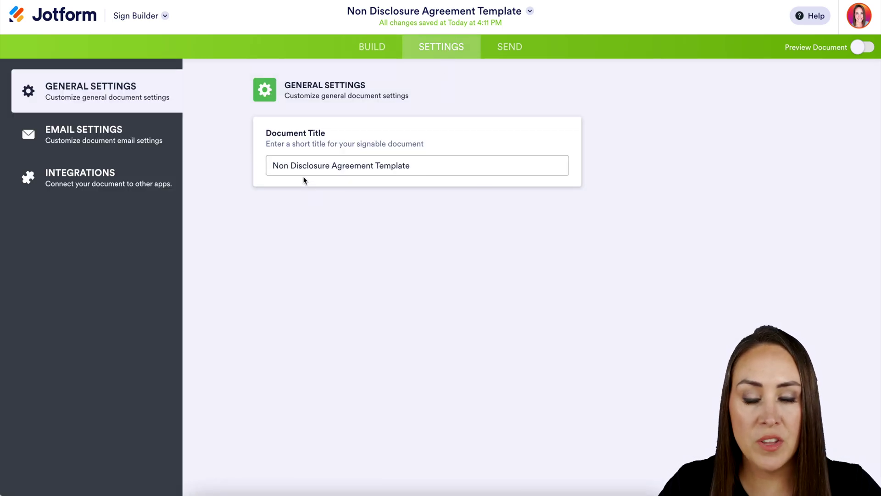
{"action": "left_click", "coordinate": [144, 146]}
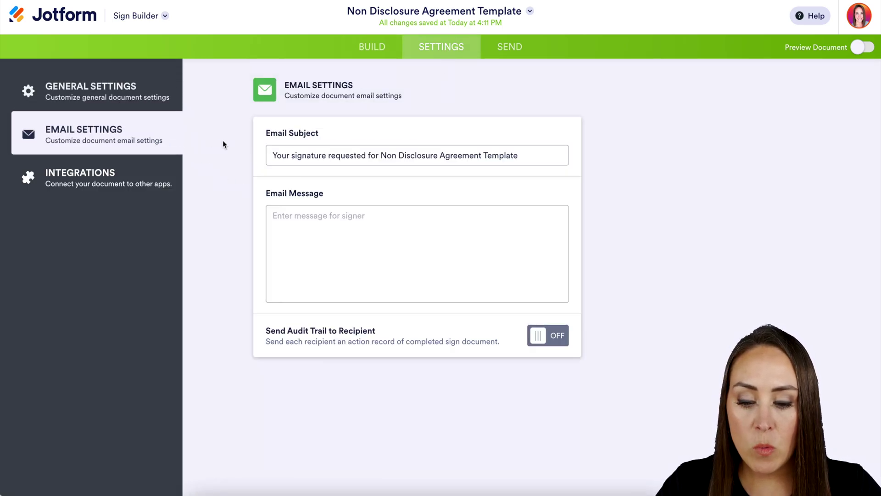
{"action": "left_click", "coordinate": [302, 228]}
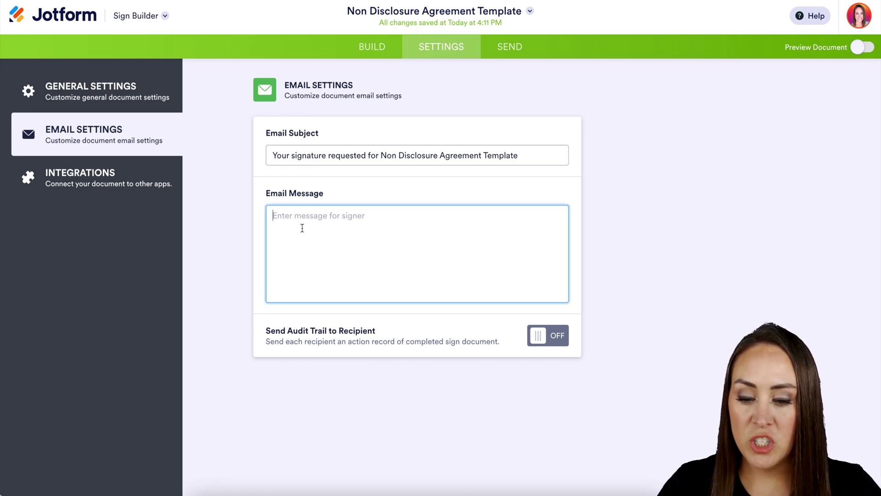
{"action": "type", "text": "Please si"}
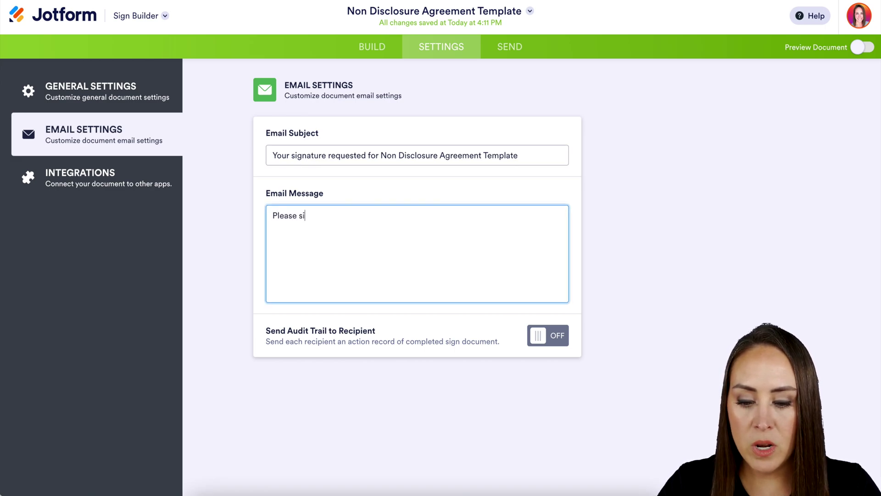
{"action": "type", "text": "gn ASAP"}
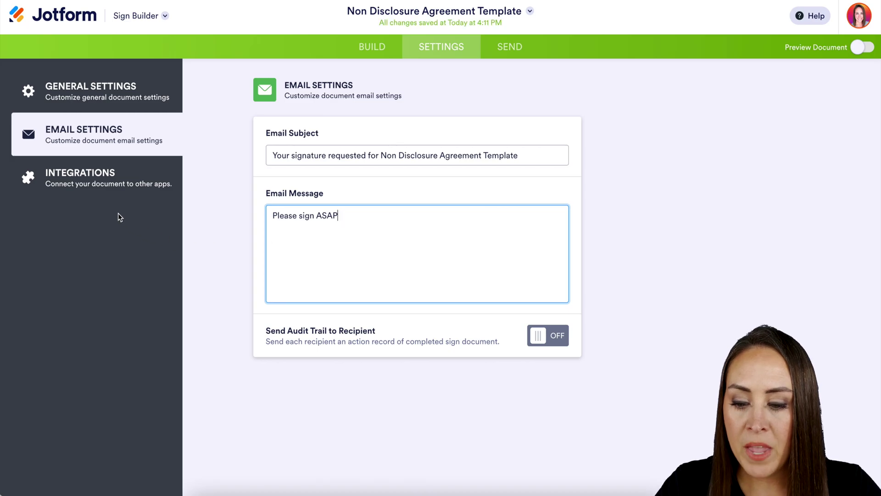
{"action": "left_click", "coordinate": [94, 181]}
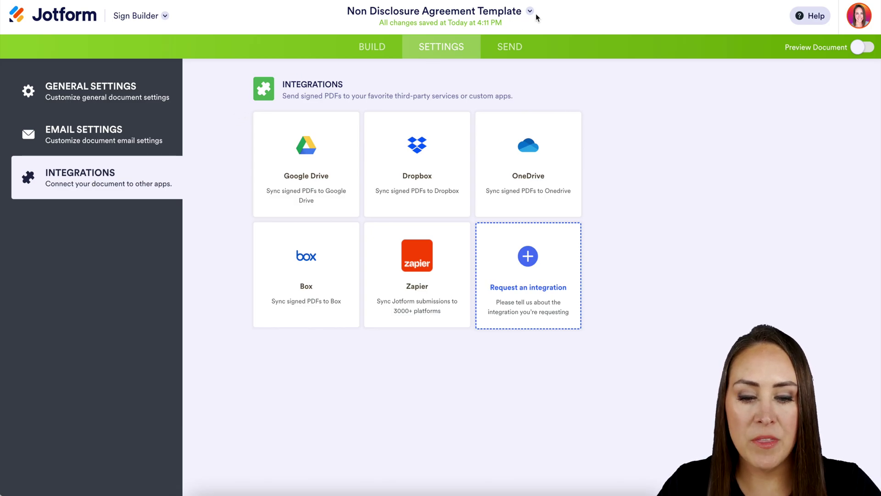
Open the Send to Sign page listing both signers
{"action": "left_click", "coordinate": [513, 48]}
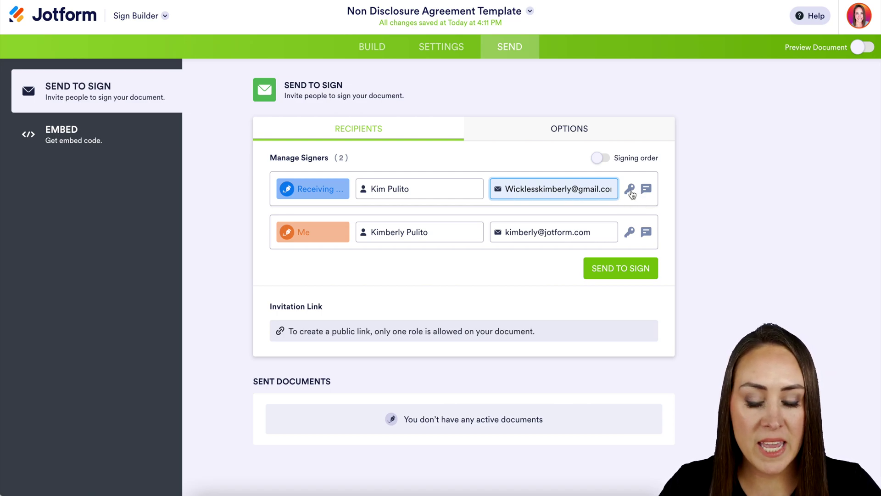
Give the Receiving party an access code and a private note stating the passcode
{"action": "left_click", "coordinate": [631, 191]}
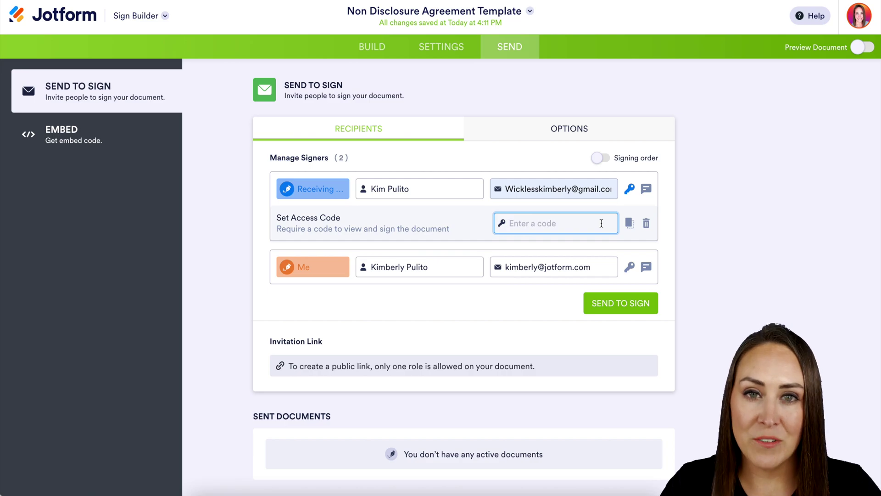
{"action": "type", "text": "123"}
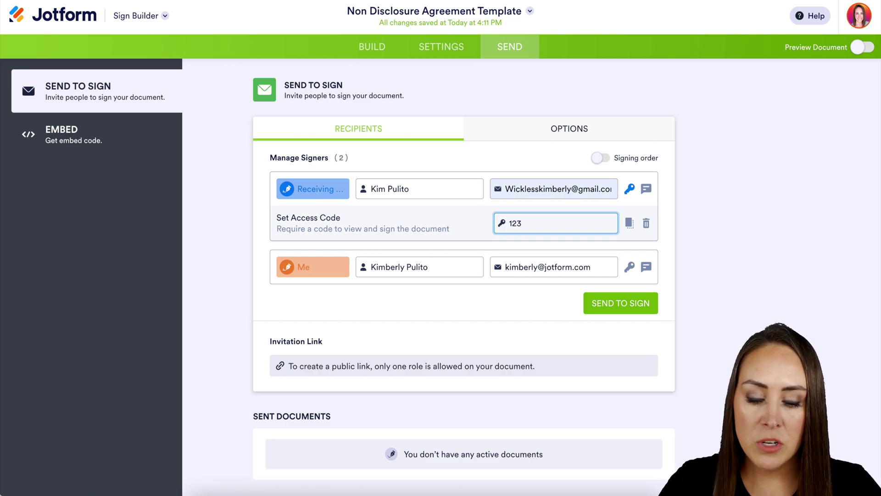
{"action": "left_click", "coordinate": [647, 188]}
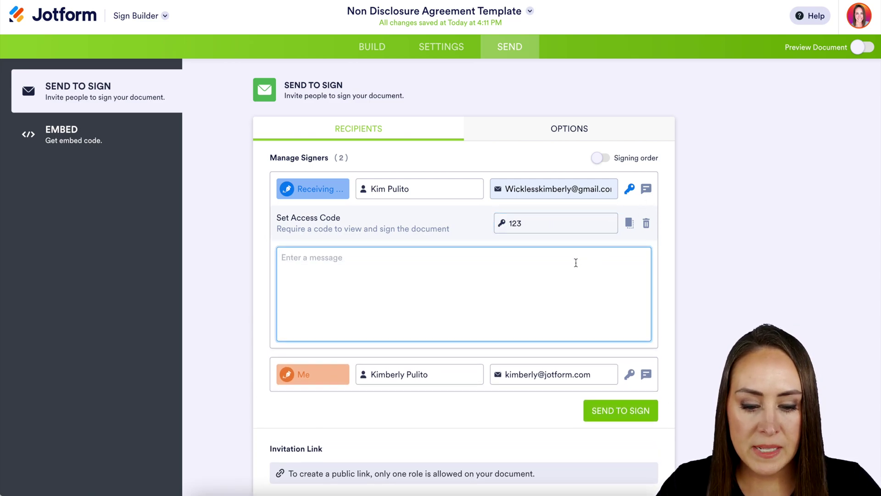
{"action": "type", "text": "Passcod"}
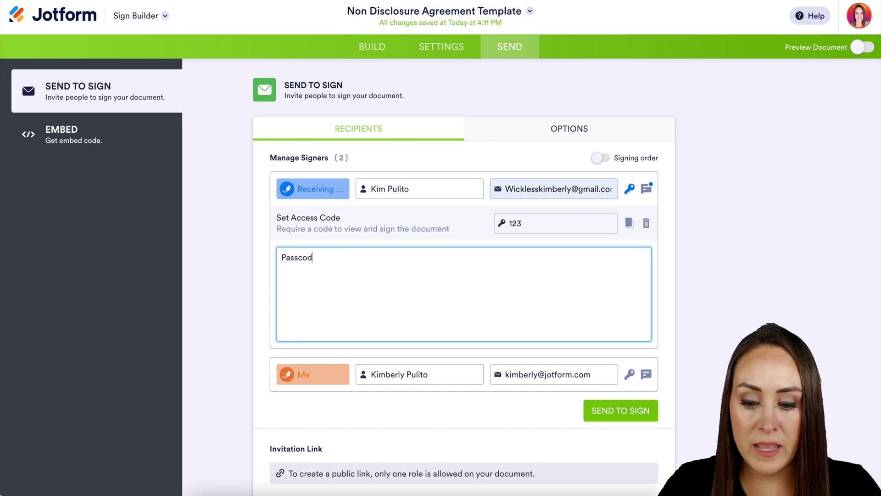
{"action": "type", "text": "e is 123"}
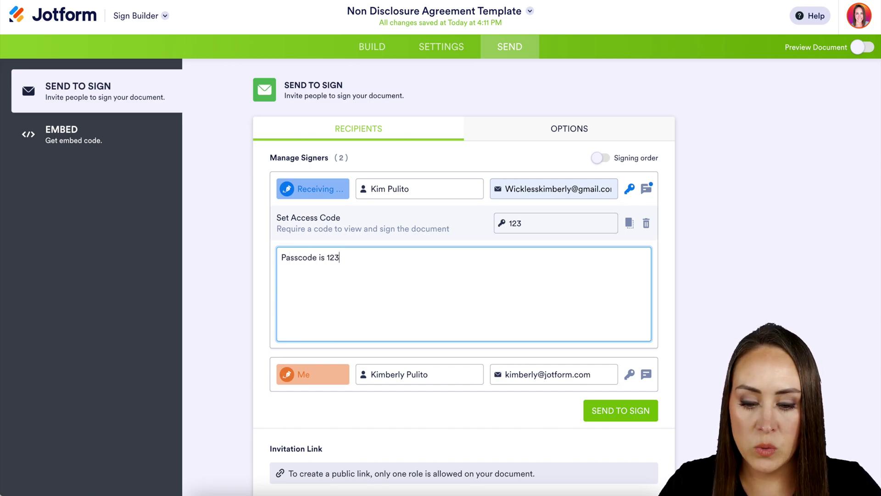
{"action": "left_click", "coordinate": [357, 251]}
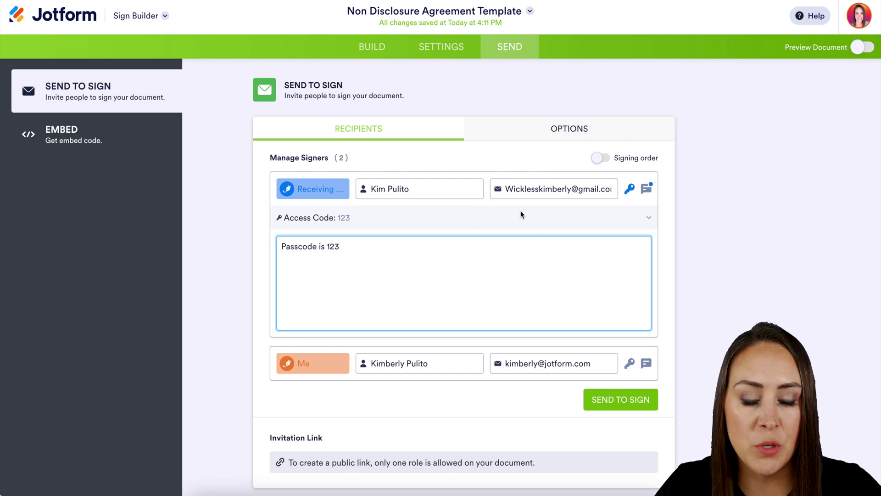
{"action": "left_click", "coordinate": [652, 191]}
{"action": "left_click", "coordinate": [652, 190]}
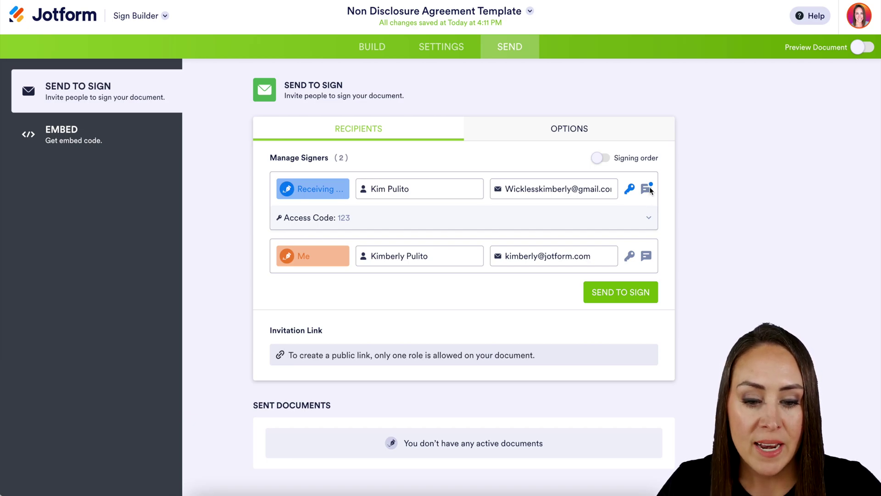
{"action": "left_click", "coordinate": [628, 137]}
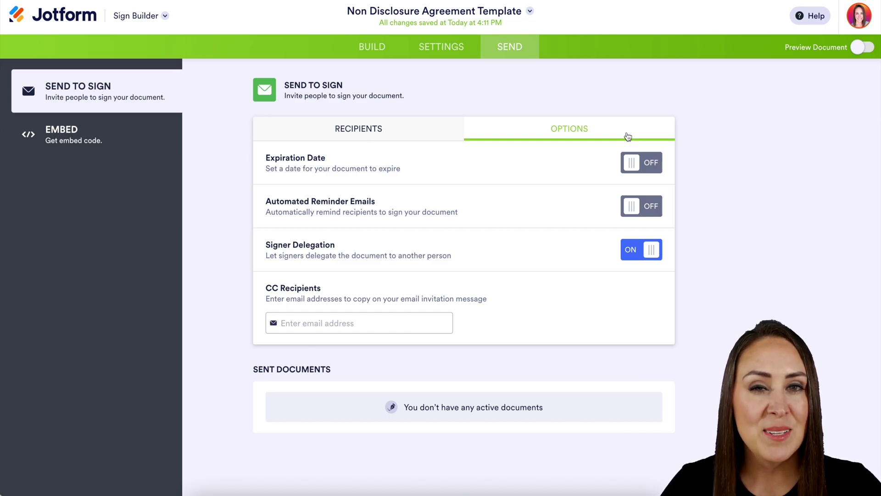
Turn Signer Delegation off and return to the recipients list
{"action": "left_click", "coordinate": [642, 251]}
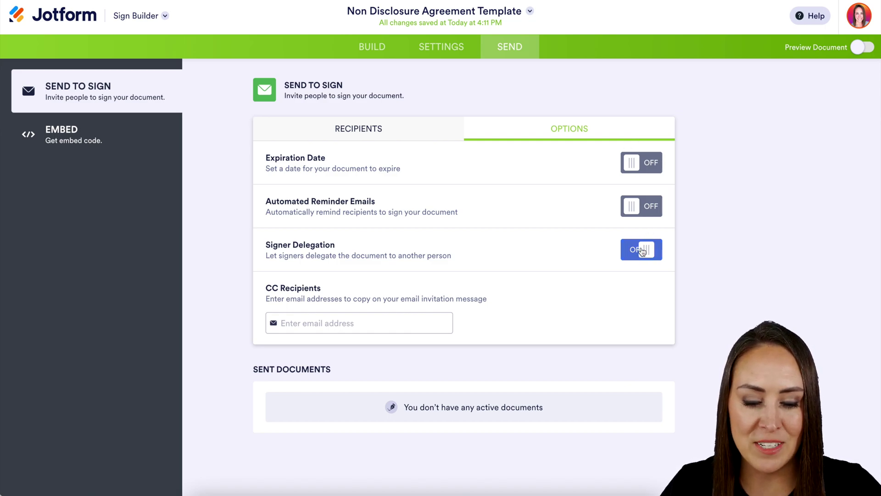
{"action": "left_click", "coordinate": [377, 132]}
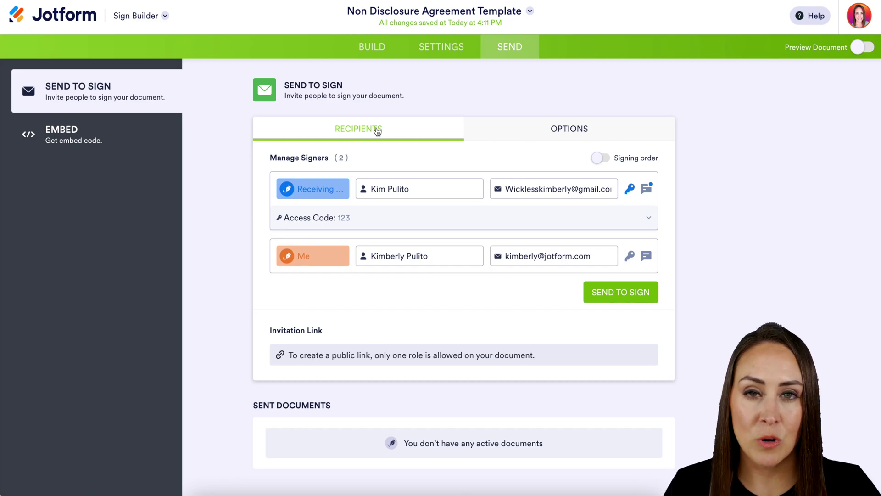
Enable signing order with Me first, send the agreement, and view the 'Please sign ASAP' invitation
{"action": "left_click", "coordinate": [594, 157]}
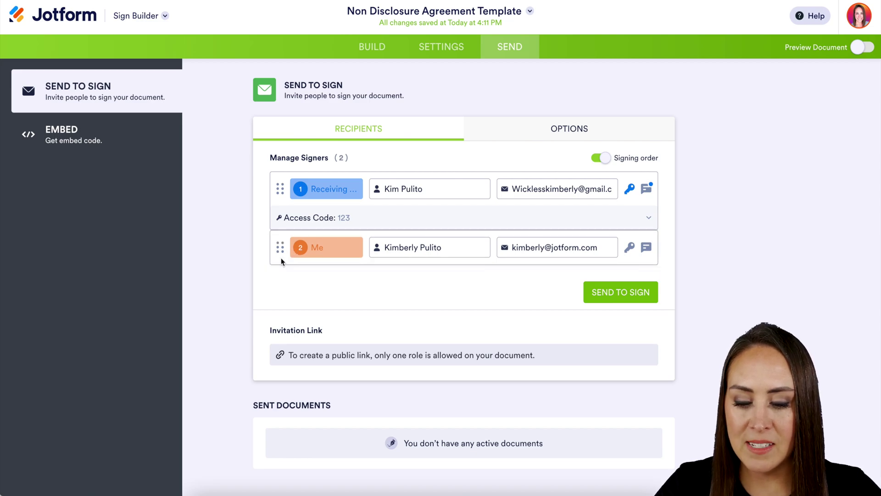
{"action": "left_click_drag", "start_coordinate": [281, 258], "coordinate": [277, 197]}
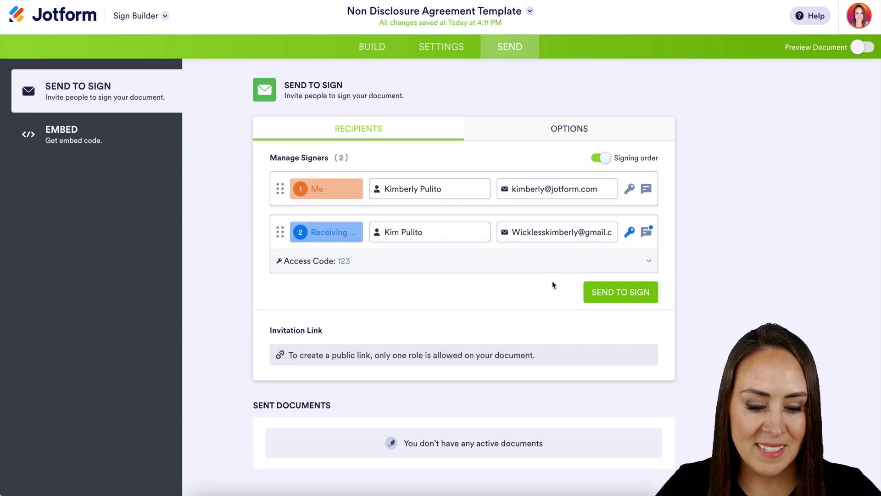
{"action": "left_click", "coordinate": [601, 292]}
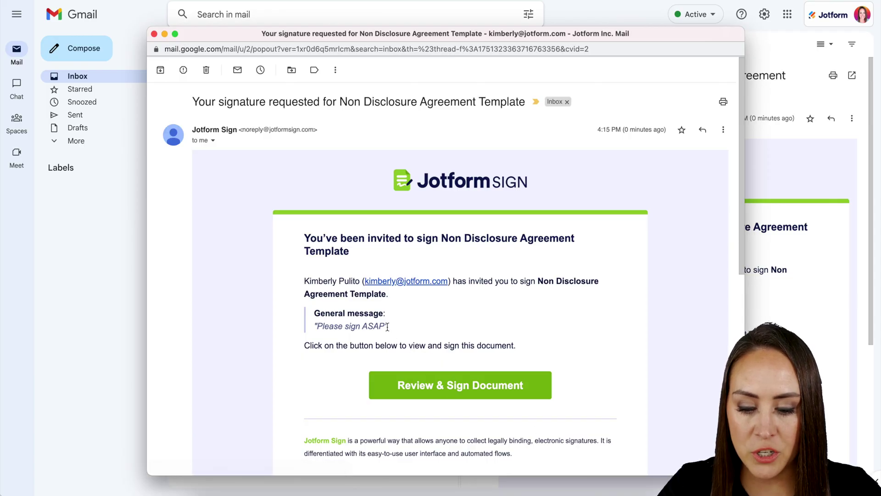
{"action": "left_click_drag", "start_coordinate": [387, 326], "coordinate": [315, 326]}
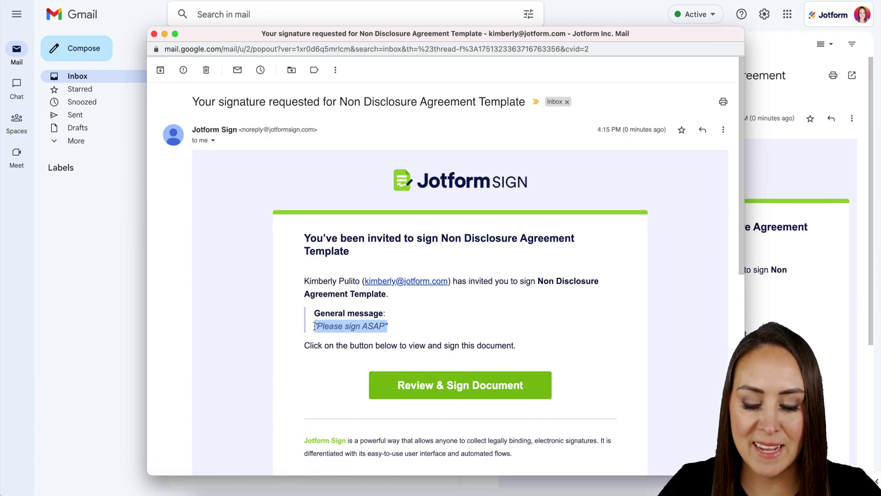
Open the agreement for signing and set the signing date to 12-04-2022
{"action": "left_click", "coordinate": [471, 384]}
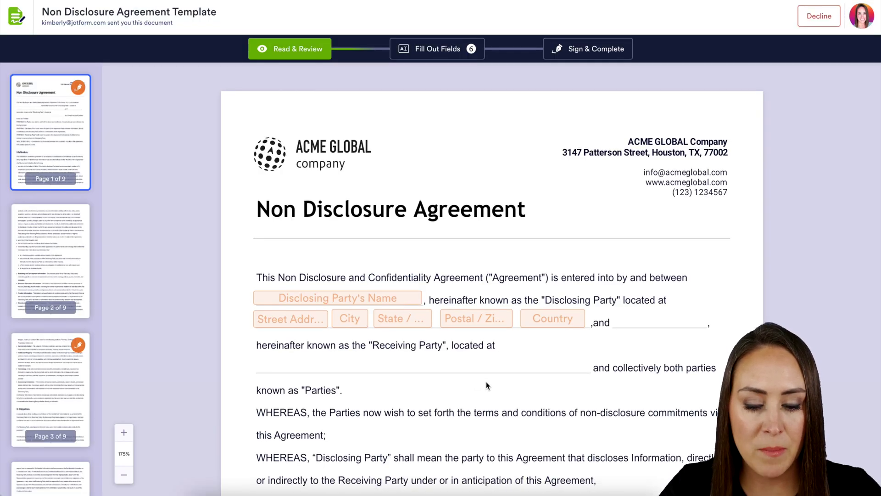
{"action": "scroll", "coordinate": [486, 381], "scroll_direction": "down", "scroll_amount": 15}
{"action": "scroll", "coordinate": [486, 381], "scroll_direction": "down", "scroll_amount": 20}
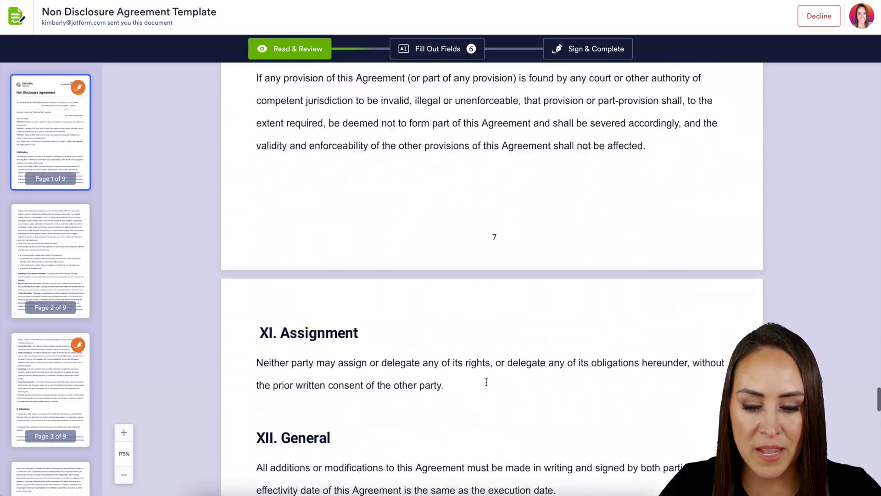
{"action": "scroll", "coordinate": [486, 382], "scroll_direction": "up", "scroll_amount": 3}
{"action": "scroll", "coordinate": [486, 385], "scroll_direction": "down", "scroll_amount": 2}
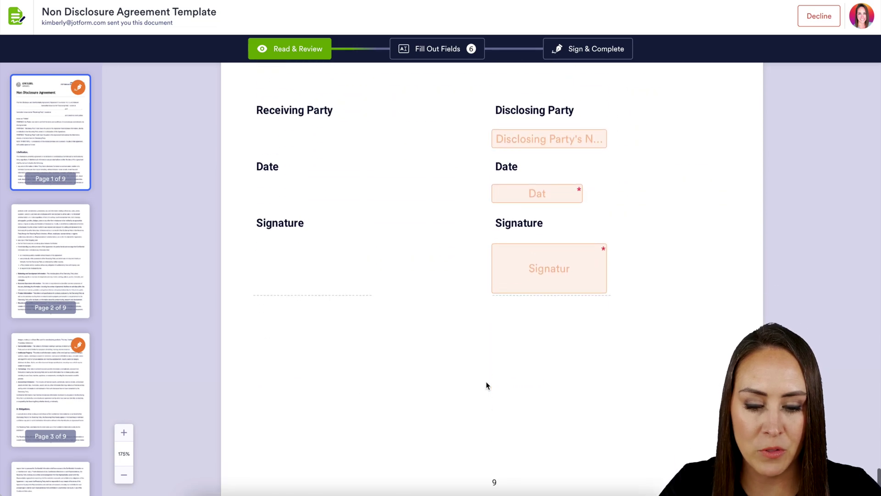
{"action": "left_click", "coordinate": [548, 198]}
{"action": "left_click", "coordinate": [504, 273]}
{"action": "left_click", "coordinate": [673, 299]}
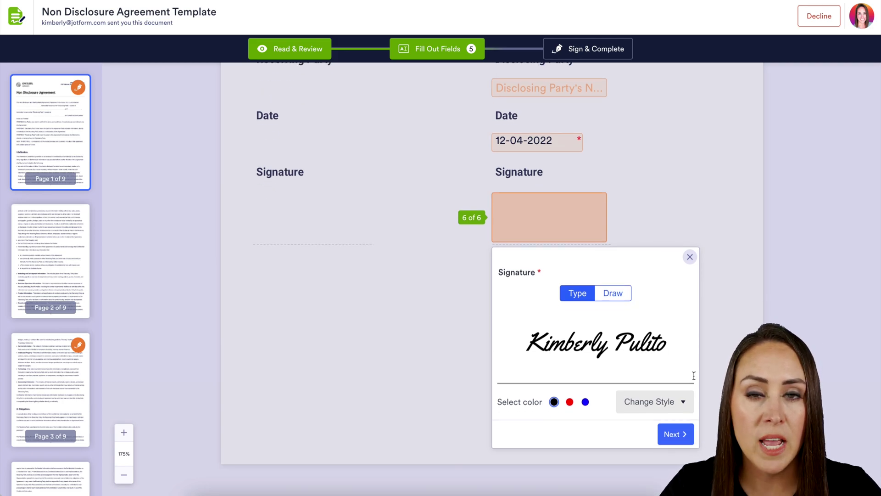
Sign the Disclosing Party field with a red hand-drawn signature and submit the agreement
{"action": "left_click", "coordinate": [679, 406]}
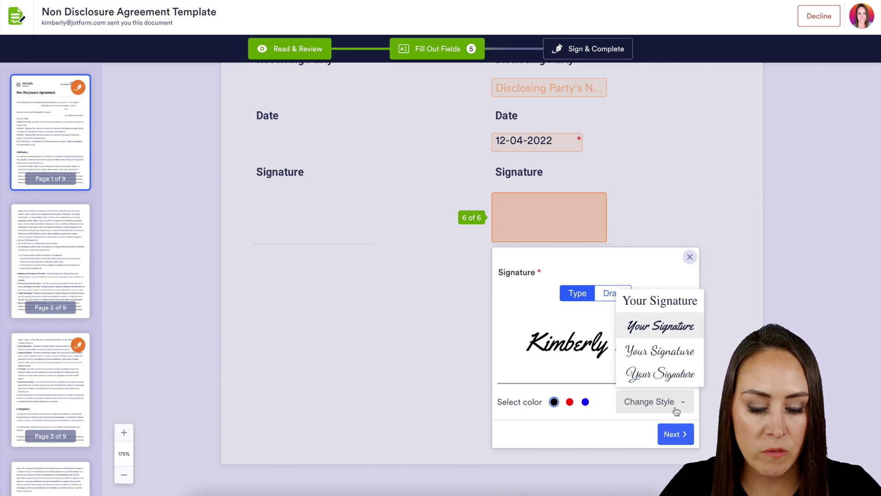
{"action": "left_click", "coordinate": [668, 357]}
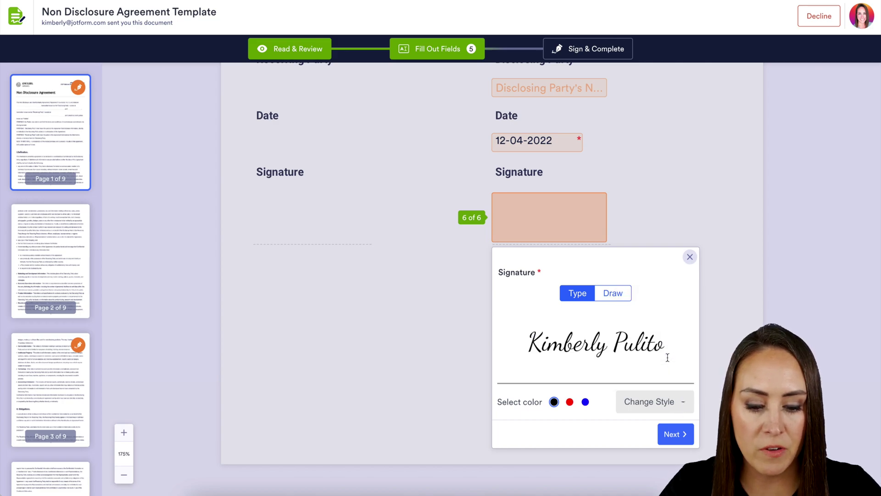
{"action": "left_click", "coordinate": [570, 402]}
{"action": "left_click", "coordinate": [624, 295]}
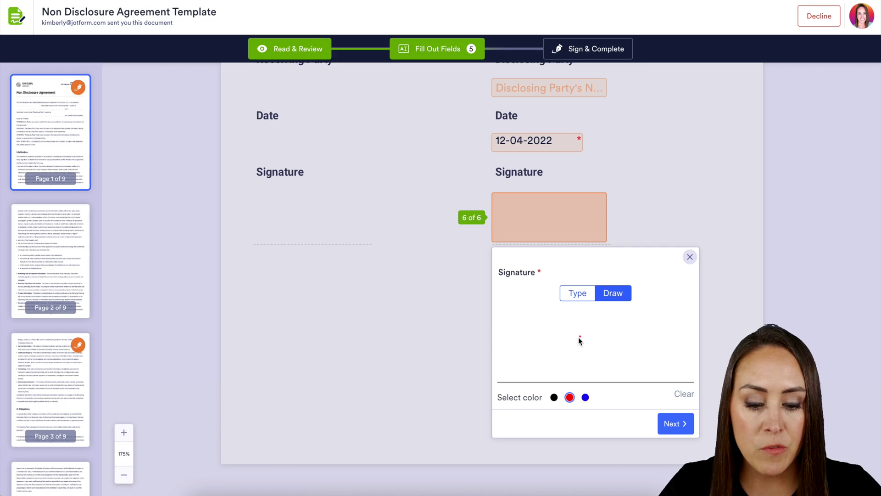
{"action": "mouse_move", "coordinate": [579, 337]}
{"action": "left_mouse_down"}
{"action": "mouse_move", "coordinate": [581, 326]}
{"action": "mouse_move", "coordinate": [640, 336]}
{"action": "left_mouse_up"}
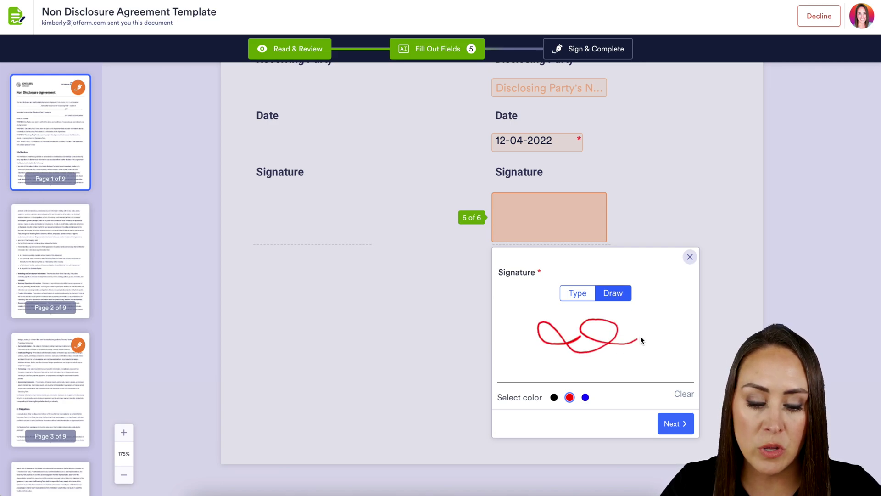
{"action": "left_click", "coordinate": [690, 257]}
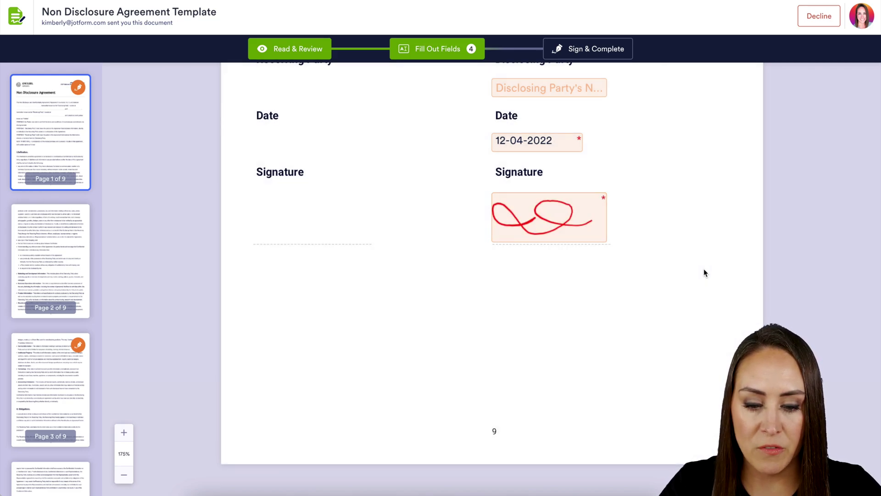
{"action": "left_click", "coordinate": [590, 48]}
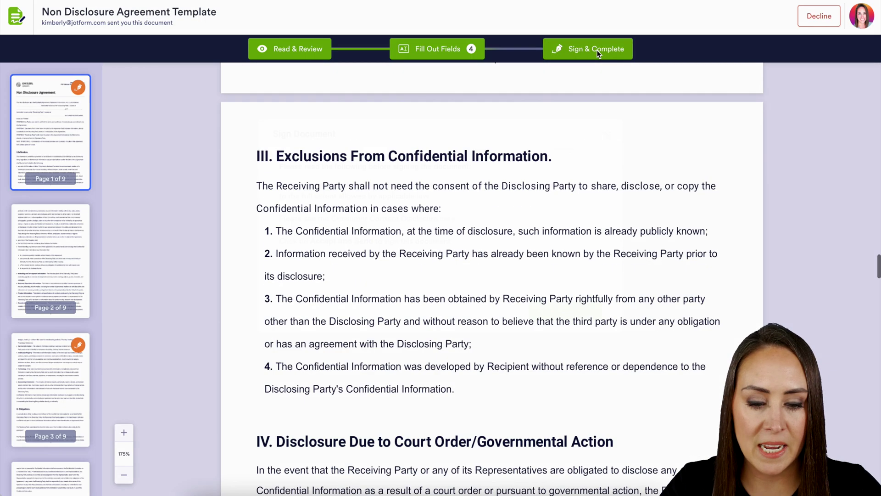
{"action": "left_click", "coordinate": [568, 336]}
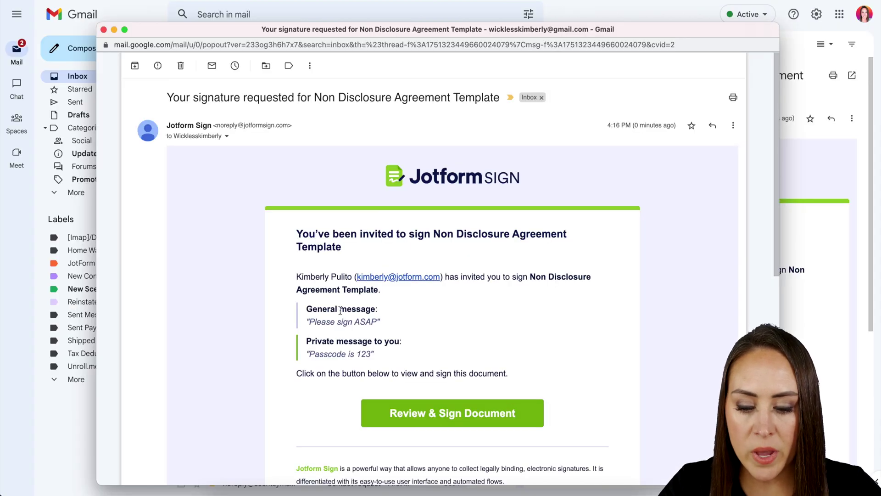
Review the invitation's general and passcode messages, then follow its Review & Sign Document link
{"action": "left_click_drag", "start_coordinate": [380, 322], "coordinate": [309, 323]}
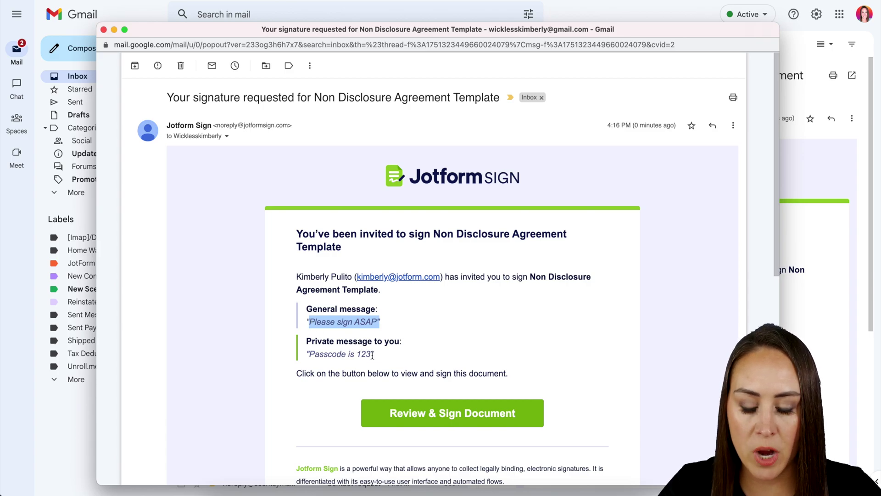
{"action": "left_click_drag", "start_coordinate": [374, 355], "coordinate": [306, 361]}
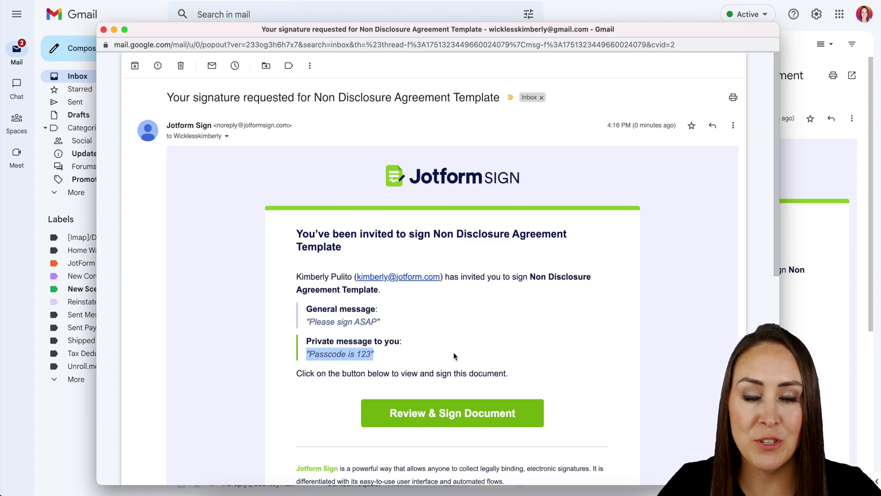
{"action": "left_click", "coordinate": [450, 414]}
Unlock the agreement with the document access code and scroll to the signature page
{"action": "type", "text": "123"}
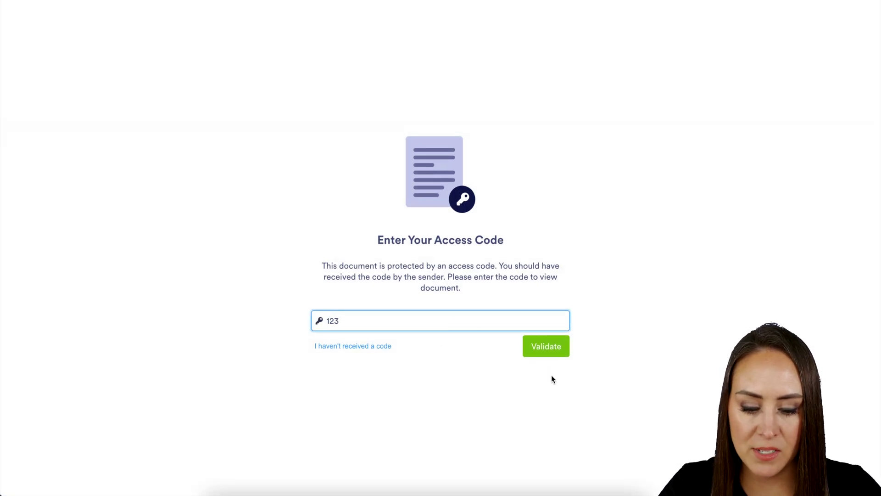
{"action": "left_click", "coordinate": [564, 347]}
{"action": "scroll", "coordinate": [564, 347], "scroll_direction": "down", "scroll_amount": 20}
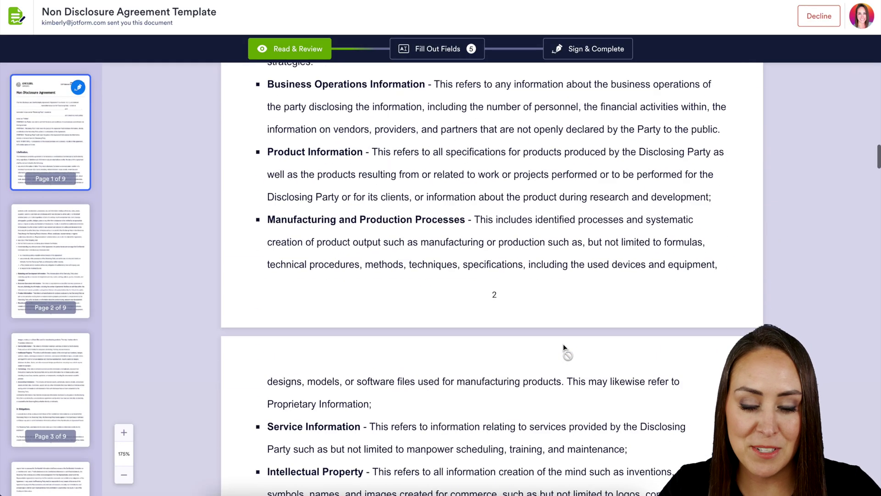
{"action": "scroll", "coordinate": [564, 348], "scroll_direction": "down", "scroll_amount": 15}
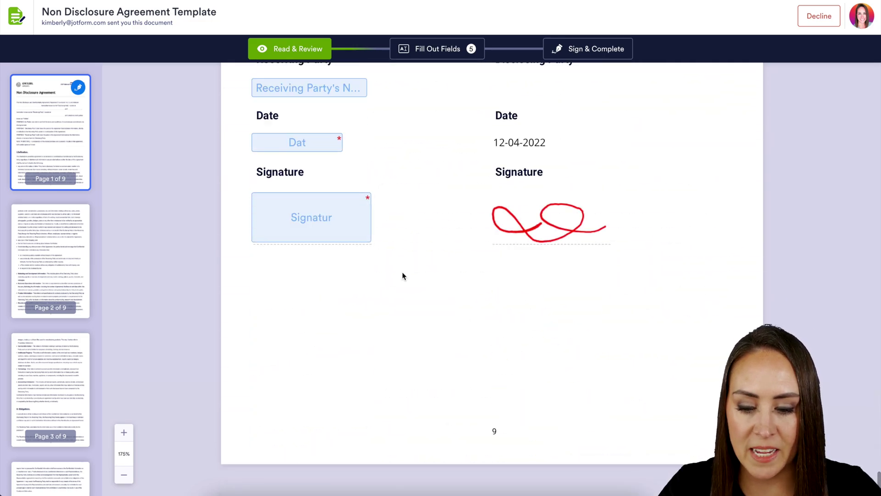
Date the Receiving Party side 12-04-2022, apply the typed signature, then sign, accept and send
{"action": "left_click", "coordinate": [321, 143]}
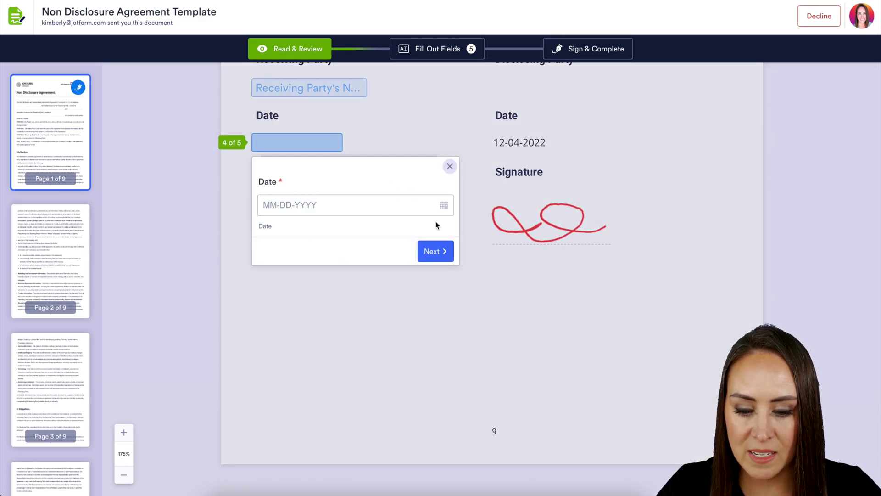
{"action": "left_click", "coordinate": [435, 249]}
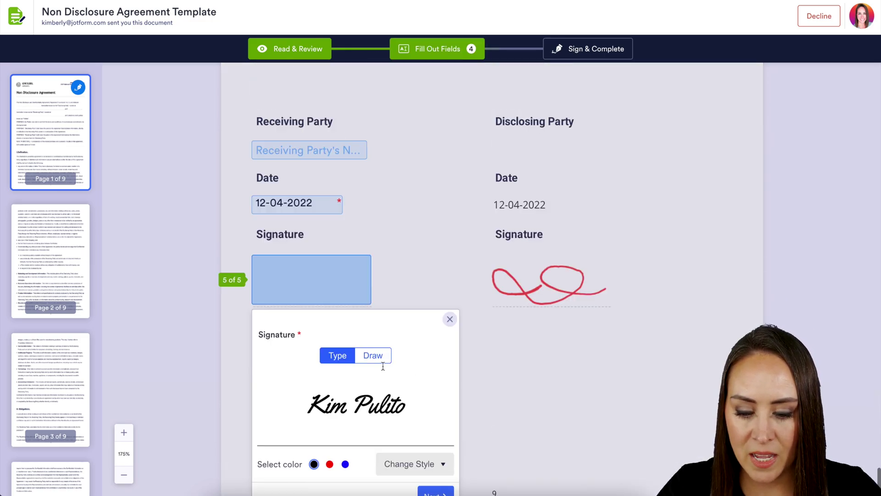
{"action": "left_click", "coordinate": [449, 319]}
{"action": "left_click", "coordinate": [607, 48]}
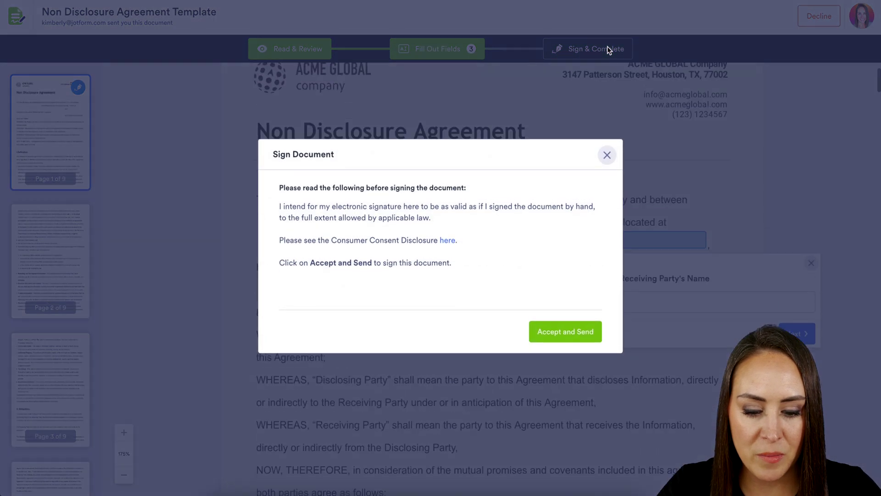
{"action": "left_click", "coordinate": [561, 334]}
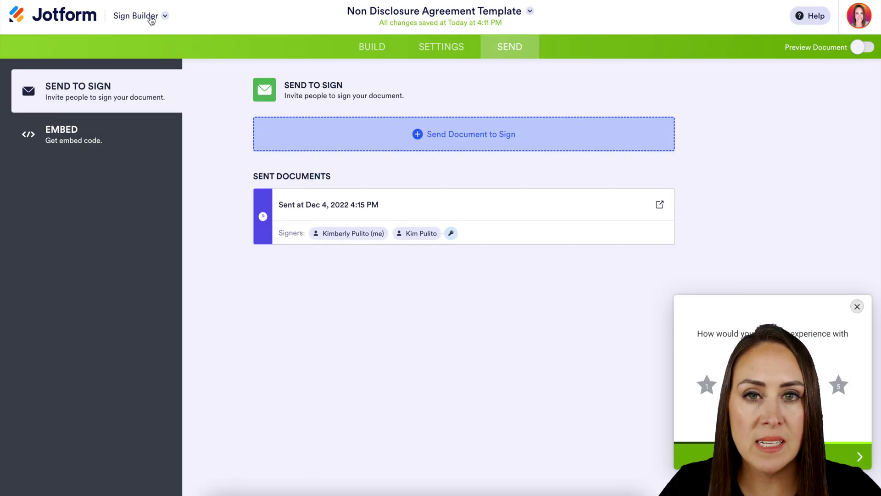
Switch from Sign Builder to the Sign Inbox through the Jotform apps menu
{"action": "left_click", "coordinate": [152, 20]}
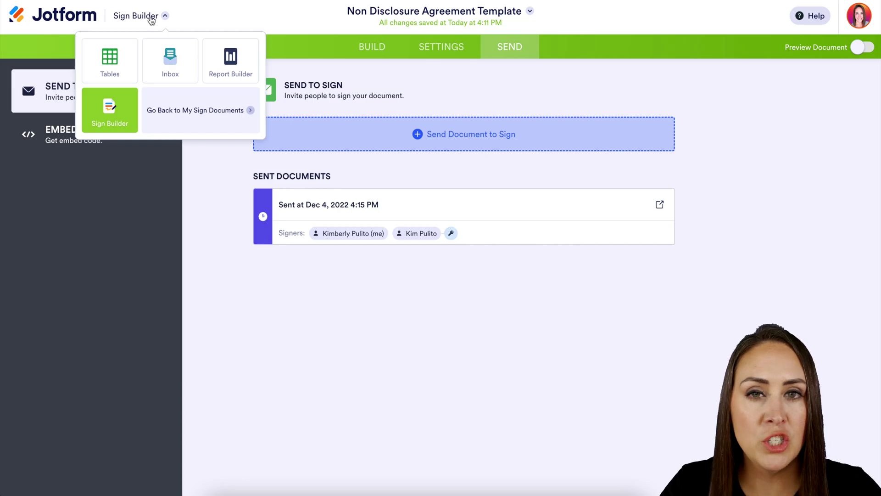
{"action": "left_click", "coordinate": [170, 63]}
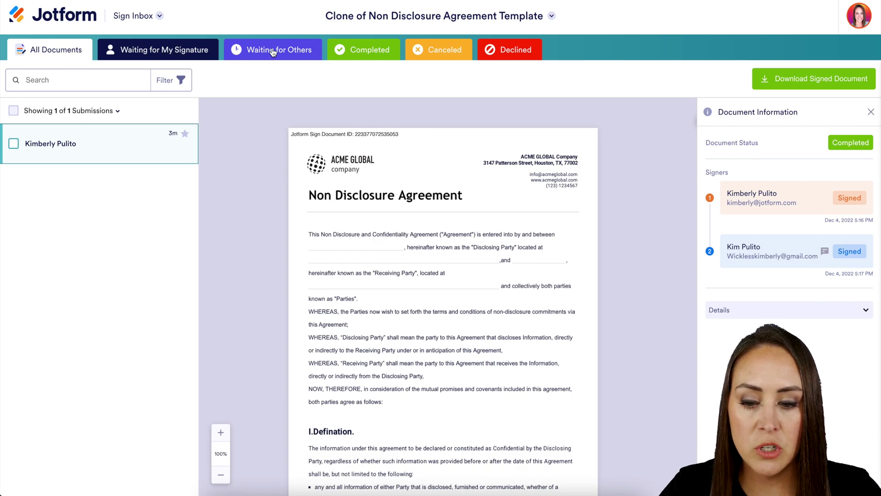
Filter to Completed documents and review the page 9 signatures and the Audit Trail page
{"action": "left_click", "coordinate": [354, 51]}
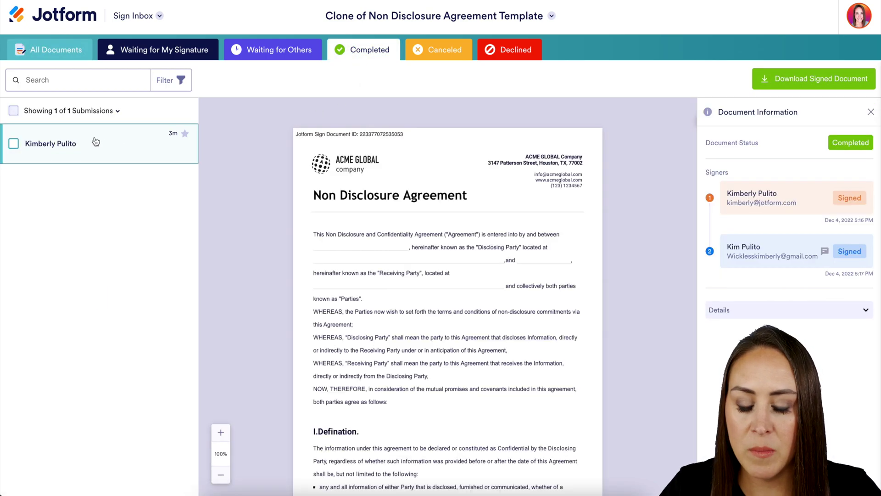
{"action": "scroll", "coordinate": [412, 296], "scroll_direction": "down", "scroll_amount": 20}
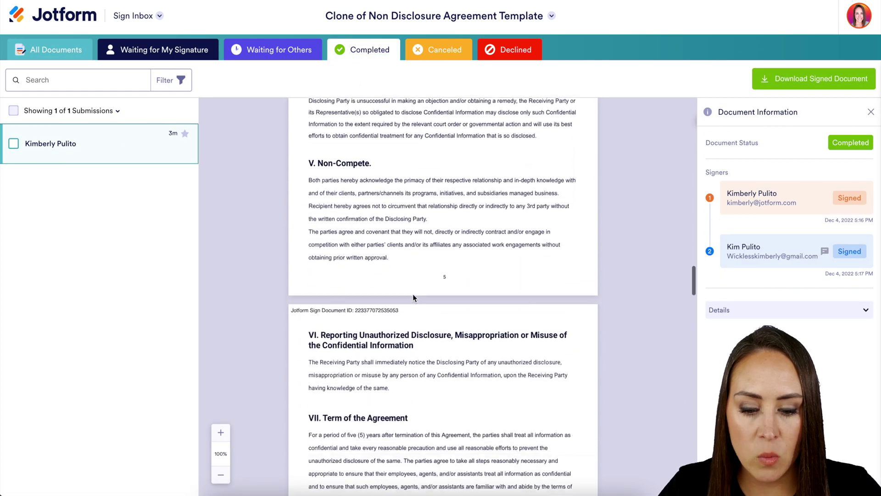
{"action": "scroll", "coordinate": [412, 297], "scroll_direction": "down", "scroll_amount": 20}
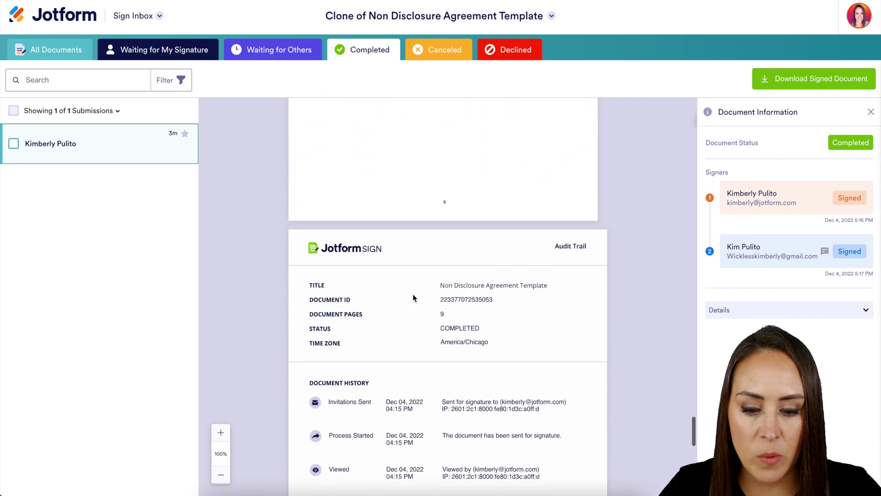
{"action": "scroll", "coordinate": [413, 298], "scroll_direction": "up", "scroll_amount": 8}
{"action": "scroll", "coordinate": [413, 297], "scroll_direction": "up", "scroll_amount": 2}
{"action": "scroll", "coordinate": [413, 297], "scroll_direction": "down", "scroll_amount": 5}
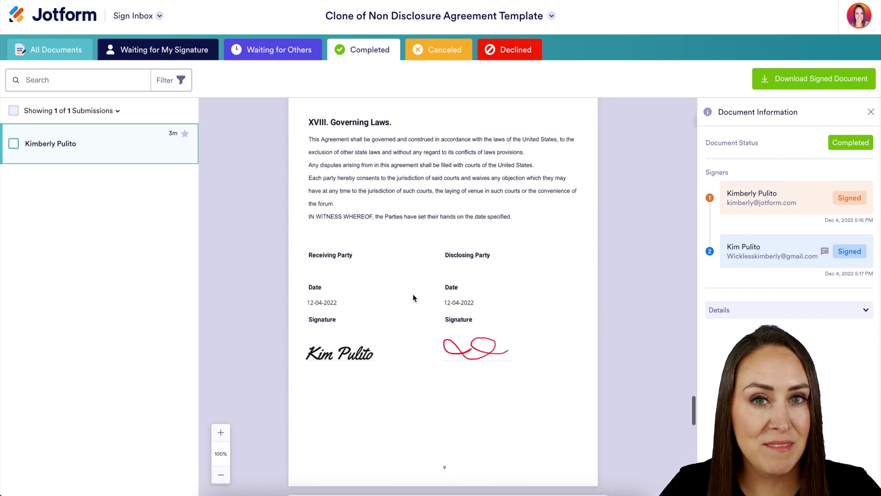
{"action": "scroll", "coordinate": [413, 298], "scroll_direction": "down", "scroll_amount": 9}
{"action": "scroll", "coordinate": [414, 297], "scroll_direction": "up", "scroll_amount": 2}
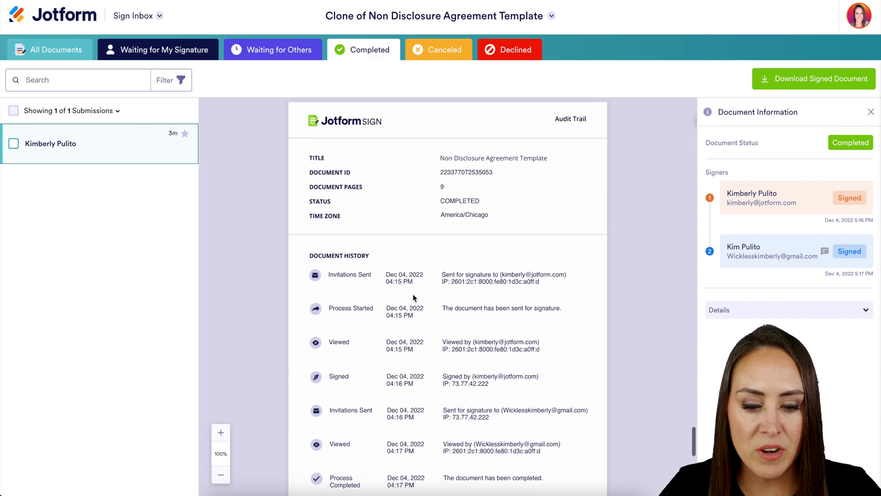